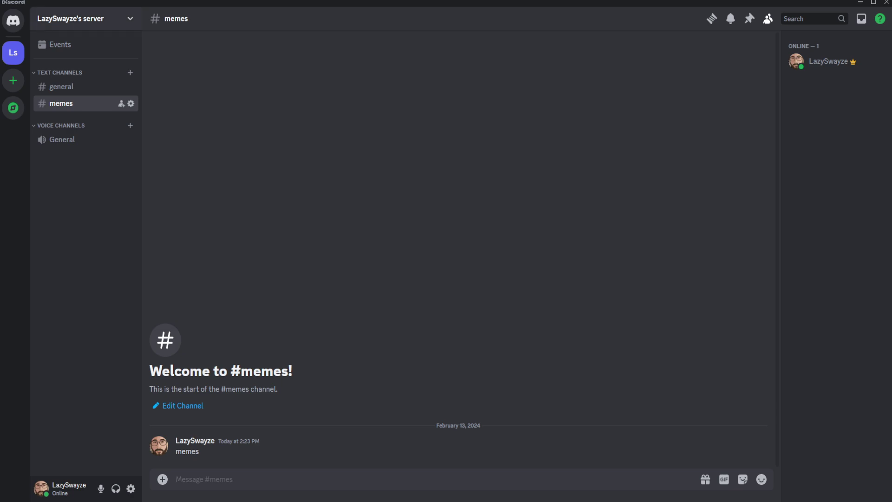
Create a new role in the server's settings and name it Admin.
{"action": "left_click", "coordinate": [90, 21]}
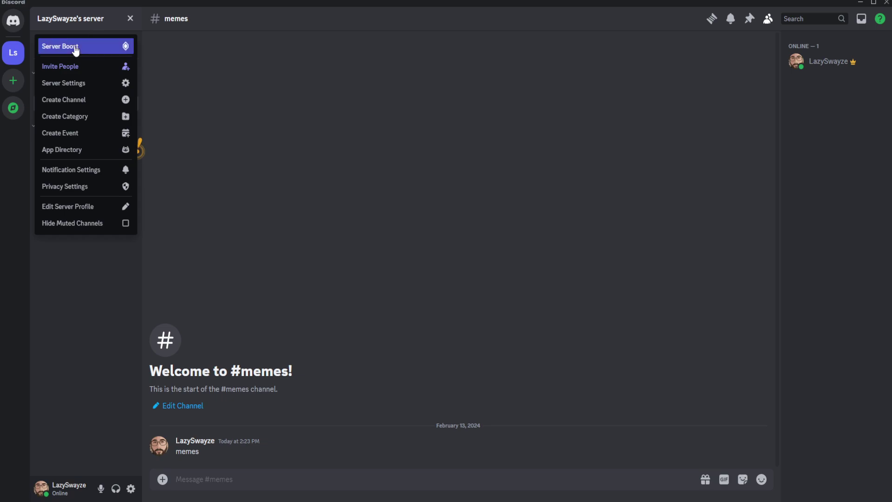
{"action": "left_click", "coordinate": [80, 85]}
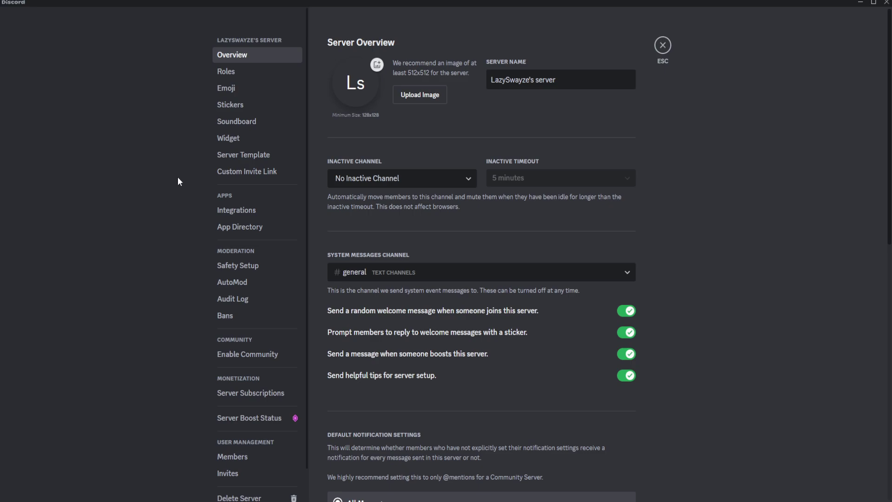
{"action": "left_click", "coordinate": [237, 72]}
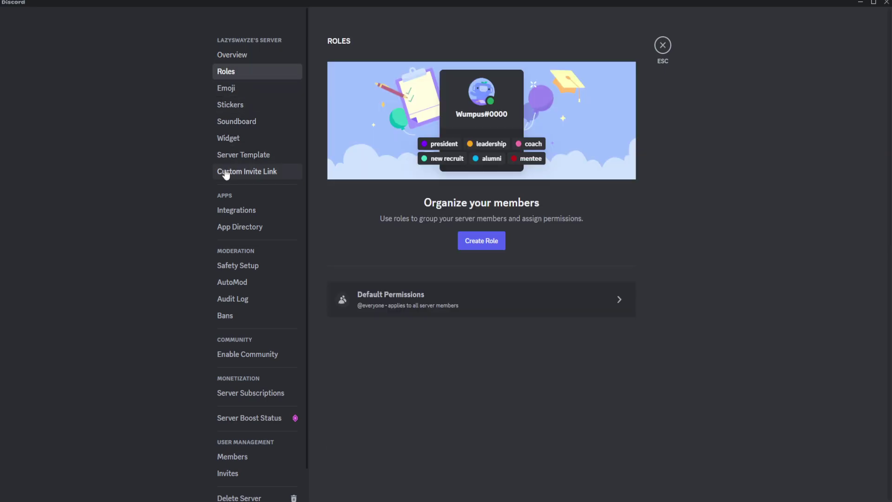
{"action": "left_click", "coordinate": [482, 246]}
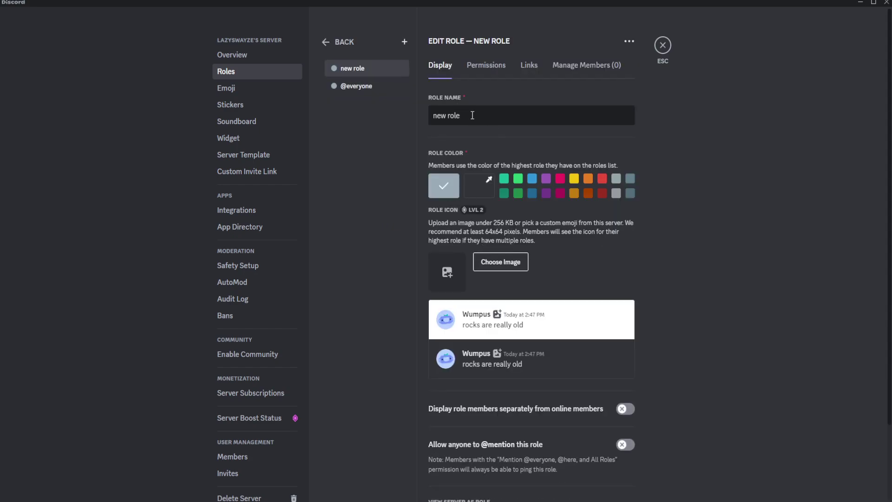
{"action": "left_click_drag", "start_coordinate": [472, 115], "coordinate": [389, 117]}
{"action": "type", "text": "Admin"}
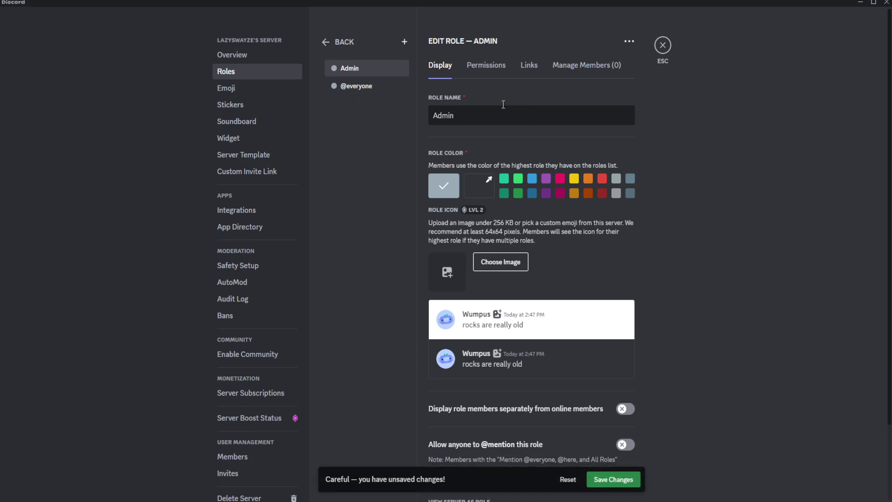
Give the Admin role a custom bright red color.
{"action": "left_click", "coordinate": [561, 196]}
{"action": "left_click", "coordinate": [447, 185]}
{"action": "left_click", "coordinate": [479, 186]}
{"action": "left_click_drag", "start_coordinate": [601, 191], "coordinate": [657, 141]}
{"action": "left_click", "coordinate": [741, 214]}
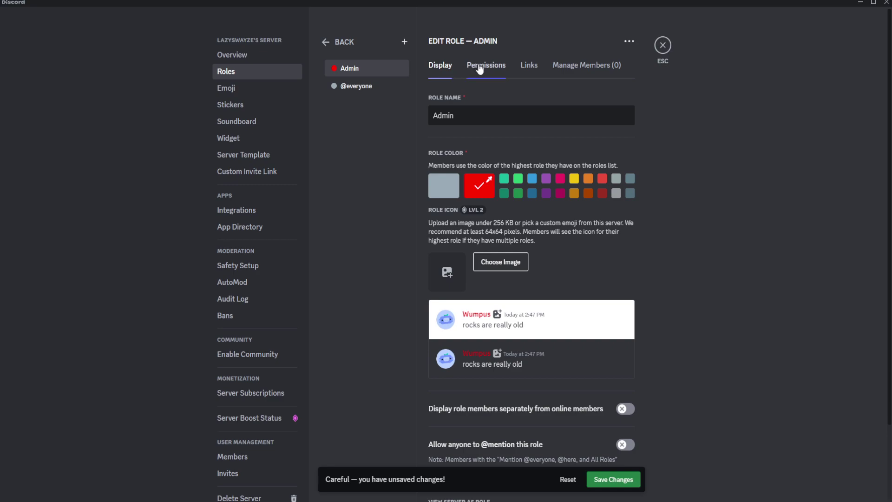
Enable displaying Admin role members separately from online members.
{"action": "scroll", "coordinate": [380, 186], "scroll_direction": "down", "scroll_amount": 1}
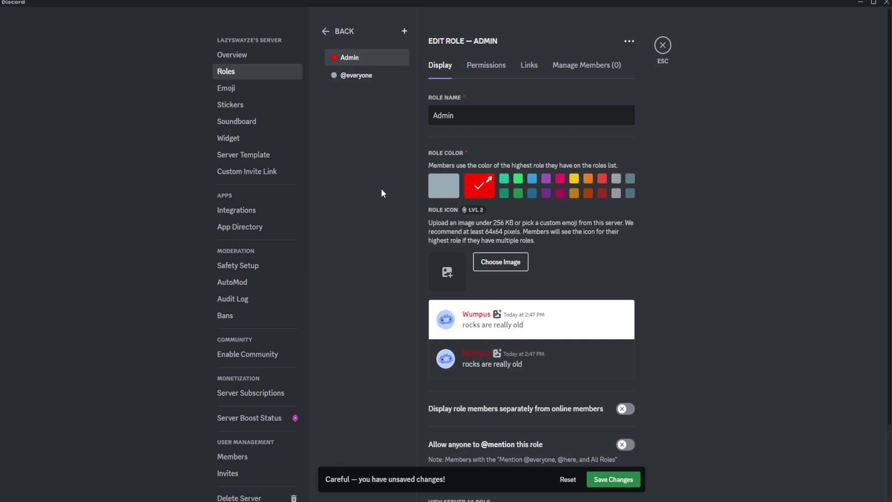
{"action": "scroll", "coordinate": [624, 266], "scroll_direction": "down", "scroll_amount": 2}
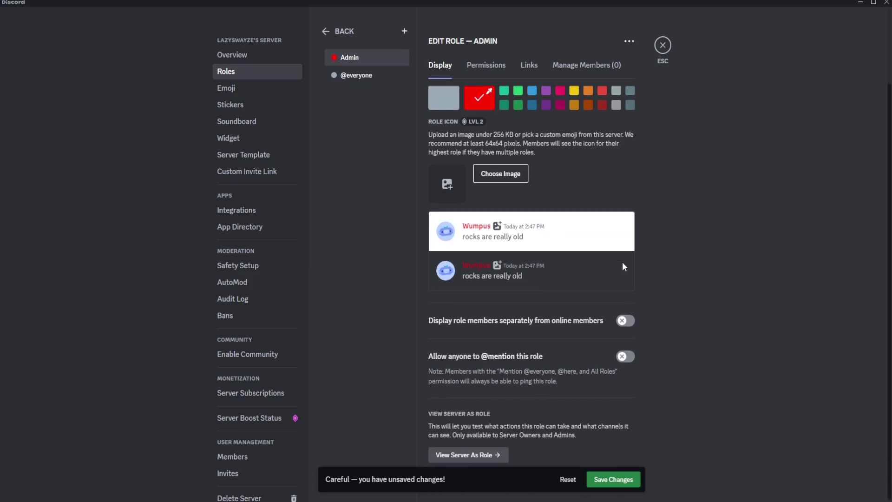
{"action": "left_click", "coordinate": [627, 321]}
Grant the Admin role View Channels, Manage Channels, Manage Roles, Create Expressions, Manage Expressions and View Audit Log permissions.
{"action": "left_click", "coordinate": [486, 65]}
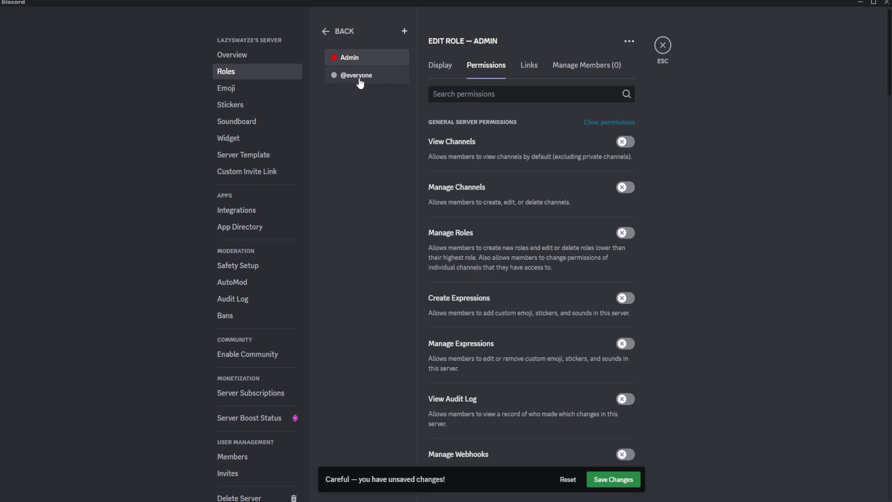
{"action": "left_click", "coordinate": [372, 57]}
{"action": "left_click", "coordinate": [625, 142]}
{"action": "left_click", "coordinate": [625, 187]}
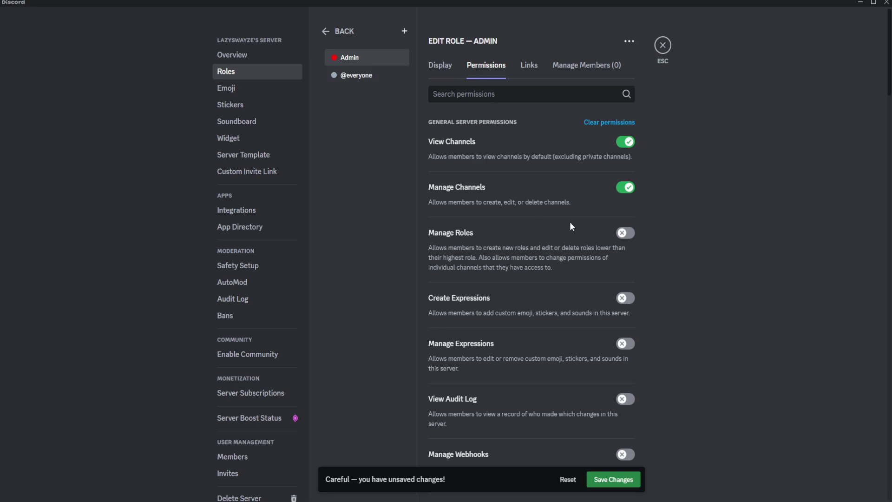
{"action": "left_click", "coordinate": [625, 235]}
{"action": "left_click", "coordinate": [627, 298]}
{"action": "left_click", "coordinate": [625, 343]}
{"action": "scroll", "coordinate": [718, 351], "scroll_direction": "down", "scroll_amount": 3}
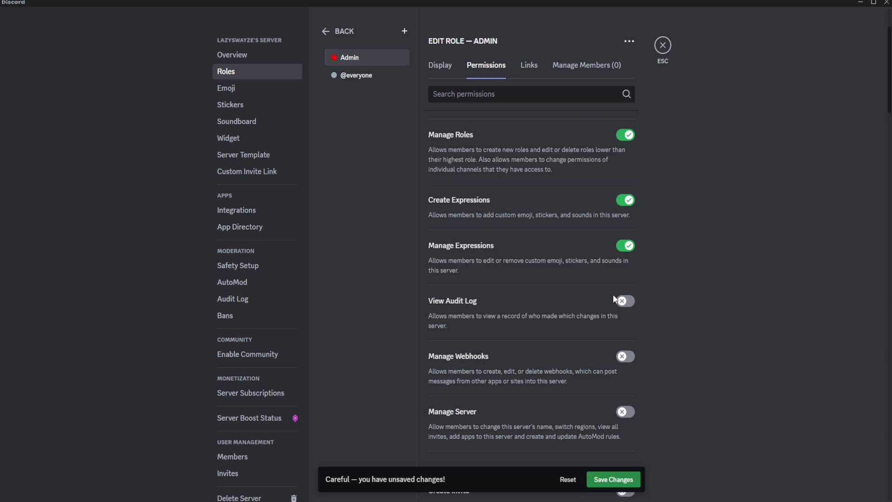
{"action": "left_click", "coordinate": [625, 300]}
Grant the Admin role the Send Messages and Create Invite permissions.
{"action": "scroll", "coordinate": [736, 334], "scroll_direction": "down", "scroll_amount": 3}
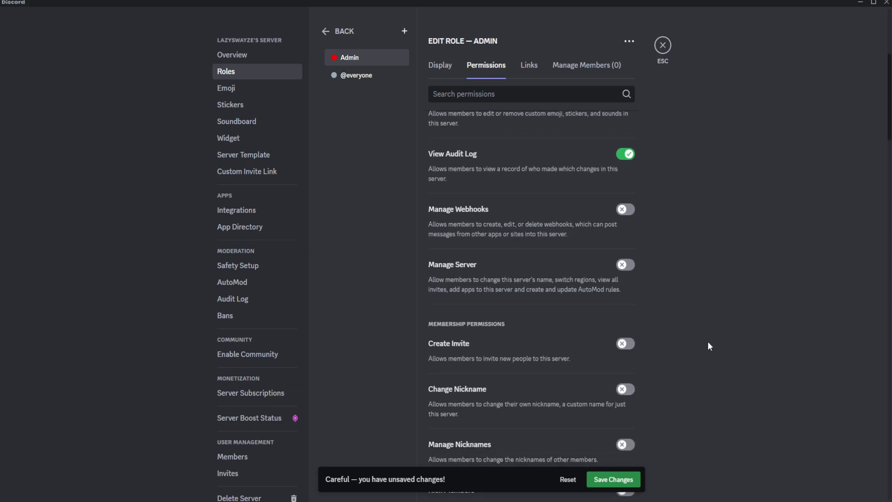
{"action": "scroll", "coordinate": [710, 346], "scroll_direction": "down", "scroll_amount": 3}
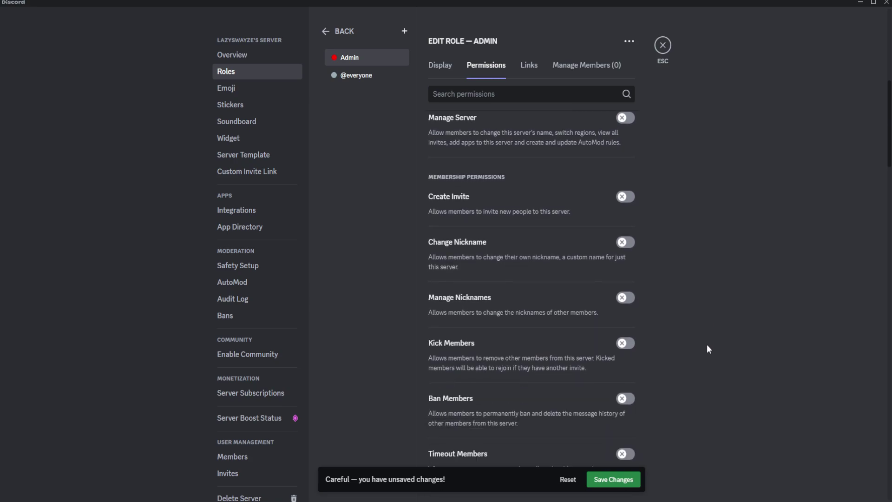
{"action": "scroll", "coordinate": [707, 345], "scroll_direction": "down", "scroll_amount": 5}
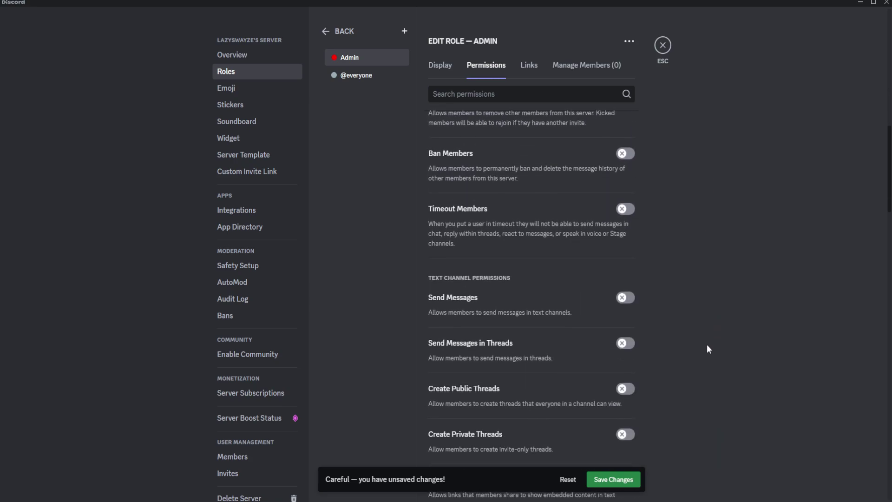
{"action": "left_click", "coordinate": [626, 298]}
{"action": "scroll", "coordinate": [725, 302], "scroll_direction": "up", "scroll_amount": 4}
{"action": "scroll", "coordinate": [715, 298], "scroll_direction": "down", "scroll_amount": 2}
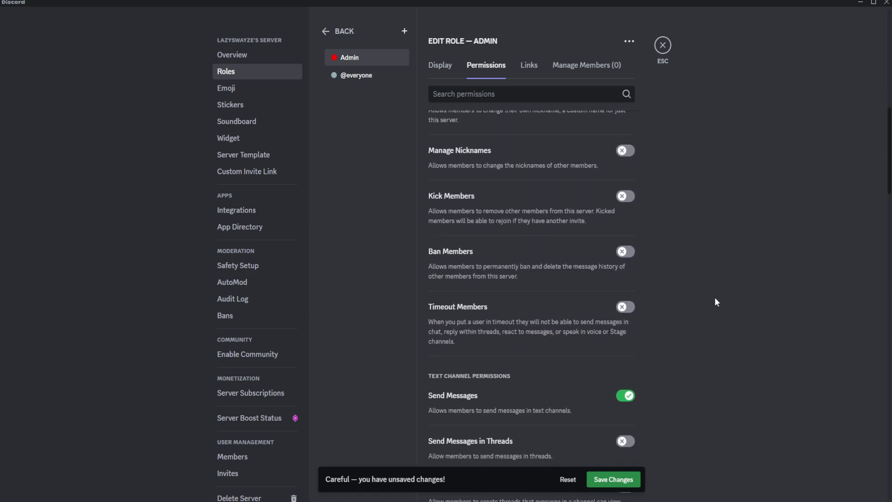
{"action": "scroll", "coordinate": [715, 298], "scroll_direction": "up", "scroll_amount": 3}
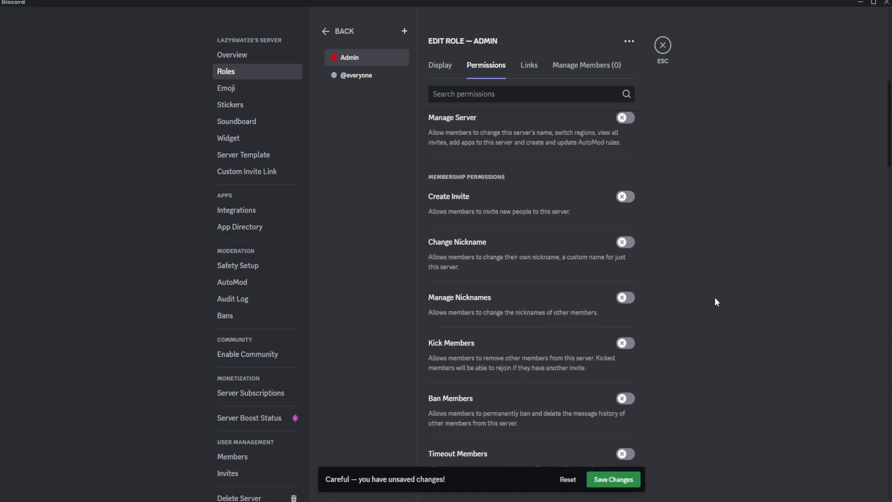
{"action": "left_click", "coordinate": [626, 197]}
Enable Read Message History plus the voice permissions Connect and Speak for the Admin role.
{"action": "scroll", "coordinate": [673, 216], "scroll_direction": "down", "scroll_amount": 5}
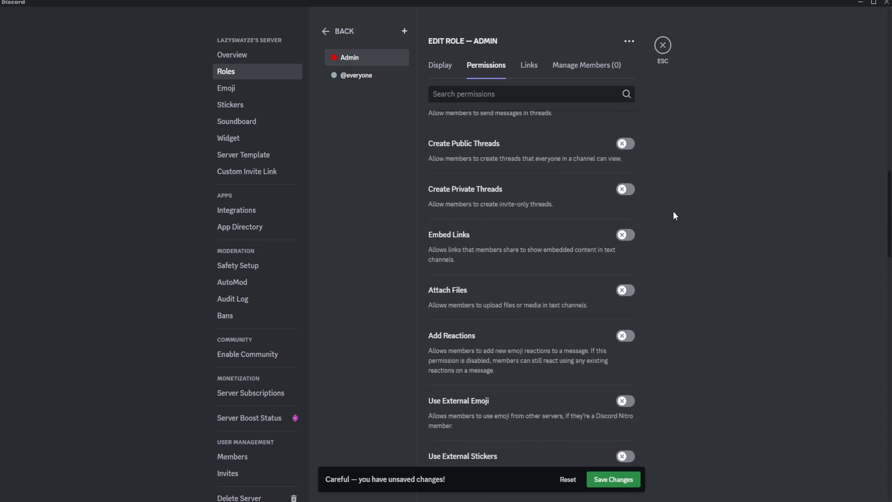
{"action": "scroll", "coordinate": [676, 216], "scroll_direction": "down", "scroll_amount": 2}
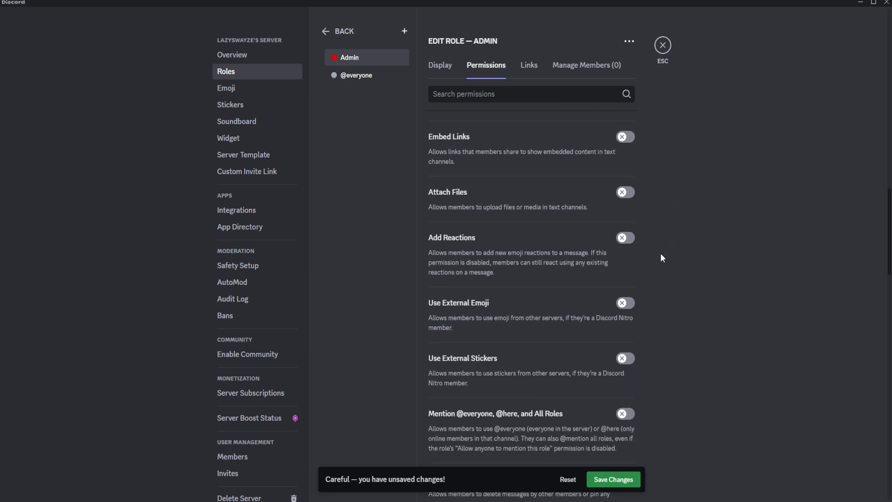
{"action": "scroll", "coordinate": [661, 255], "scroll_direction": "down", "scroll_amount": 4}
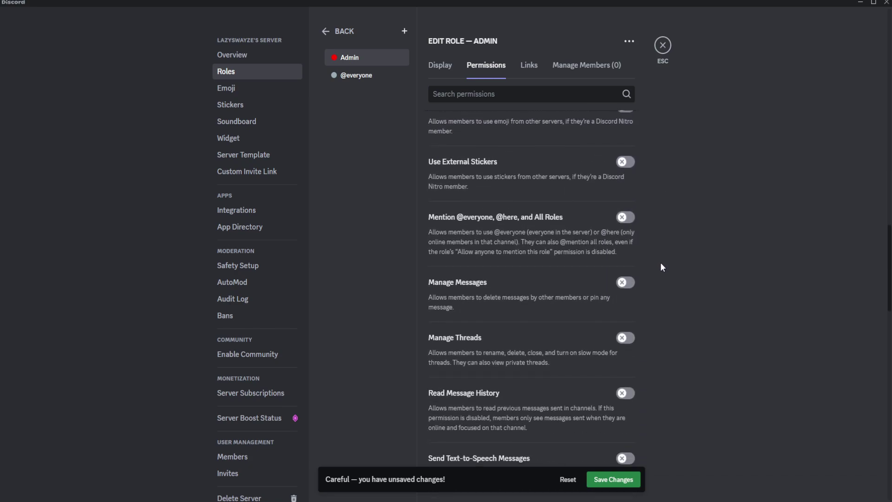
{"action": "scroll", "coordinate": [661, 263], "scroll_direction": "down", "scroll_amount": 3}
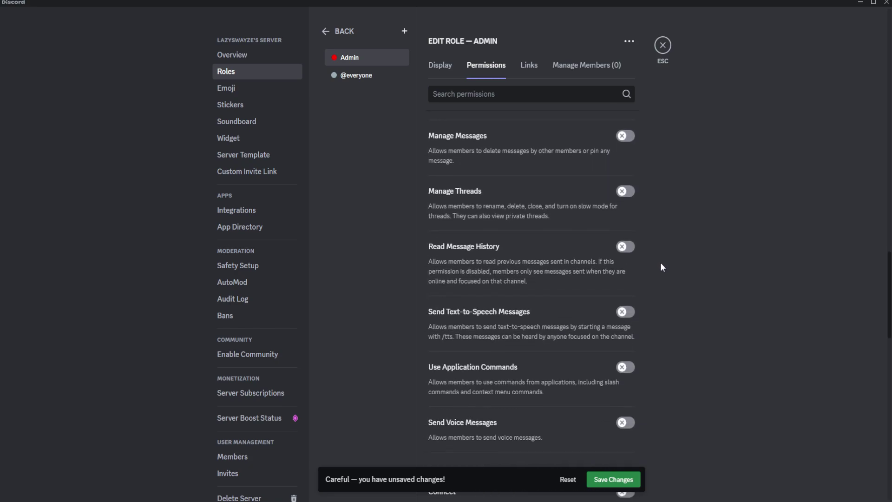
{"action": "left_click", "coordinate": [627, 249]}
{"action": "scroll", "coordinate": [673, 361], "scroll_direction": "down", "scroll_amount": 3}
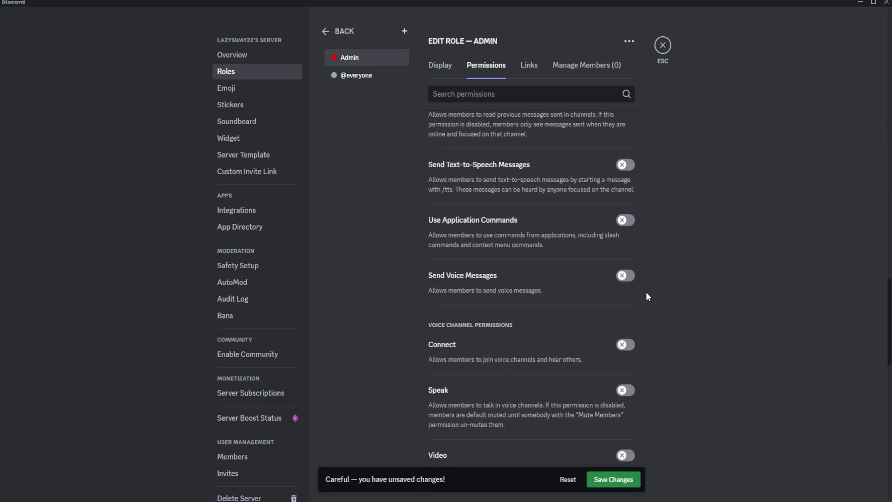
{"action": "left_click", "coordinate": [628, 346]}
{"action": "scroll", "coordinate": [734, 339], "scroll_direction": "down", "scroll_amount": 2}
{"action": "scroll", "coordinate": [734, 340], "scroll_direction": "down", "scroll_amount": 1}
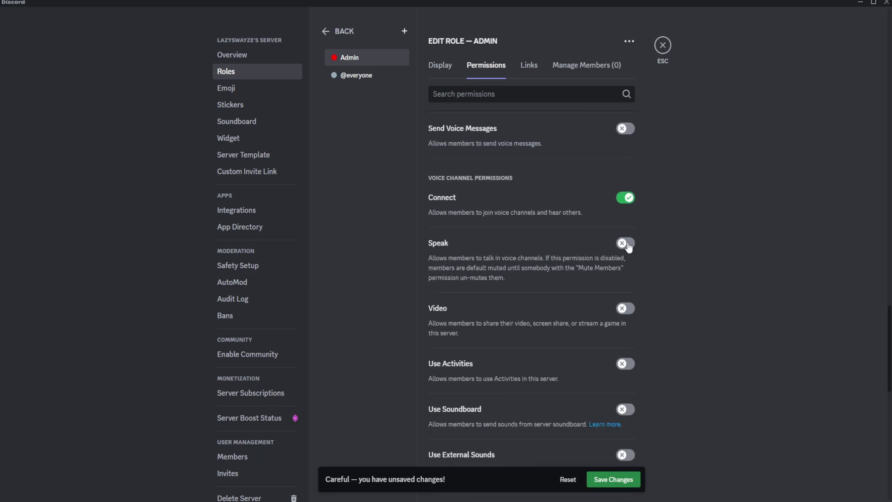
{"action": "left_click", "coordinate": [628, 244]}
Grant the Admin role the Administrator permission and save the role's changes.
{"action": "scroll", "coordinate": [732, 256], "scroll_direction": "down", "scroll_amount": 3}
{"action": "scroll", "coordinate": [730, 260], "scroll_direction": "down", "scroll_amount": 6}
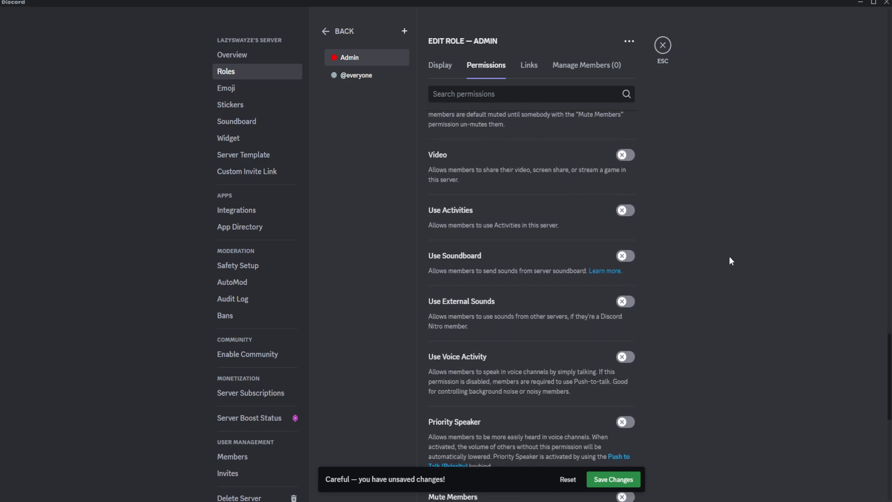
{"action": "scroll", "coordinate": [729, 261], "scroll_direction": "up", "scroll_amount": 3}
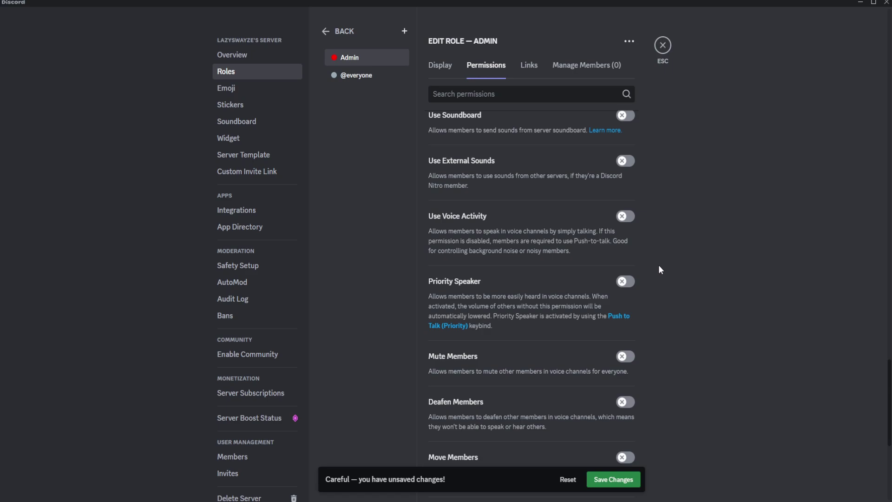
{"action": "scroll", "coordinate": [442, 186], "scroll_direction": "down", "scroll_amount": 6}
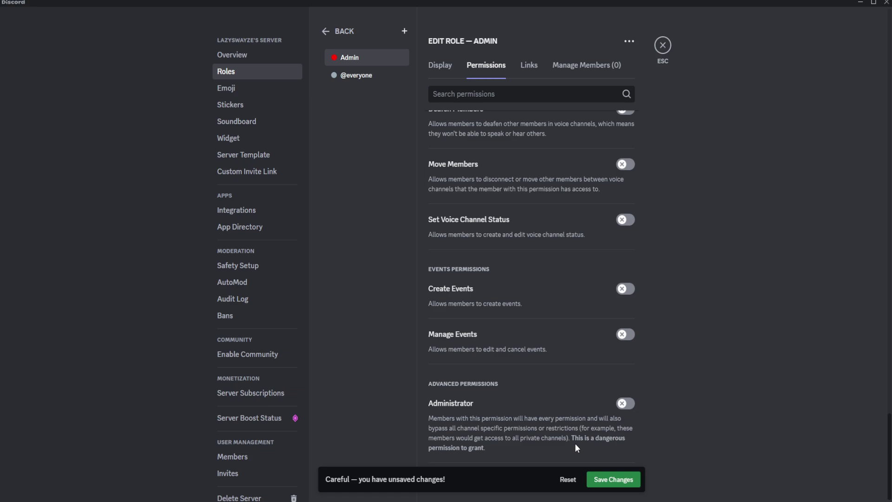
{"action": "left_click", "coordinate": [628, 404]}
{"action": "left_click", "coordinate": [613, 479]}
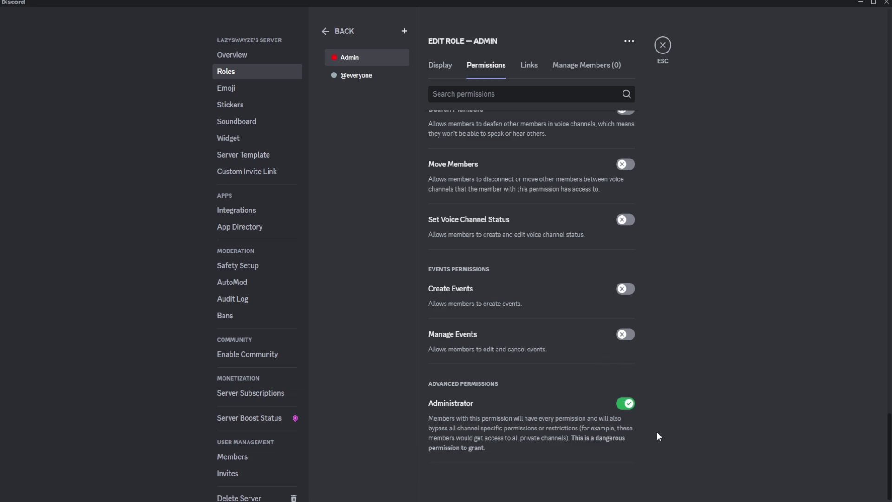
Add a second server role and name it Member.
{"action": "scroll", "coordinate": [373, 91], "scroll_direction": "up", "scroll_amount": 1}
{"action": "middle_click", "coordinate": [447, 149]}
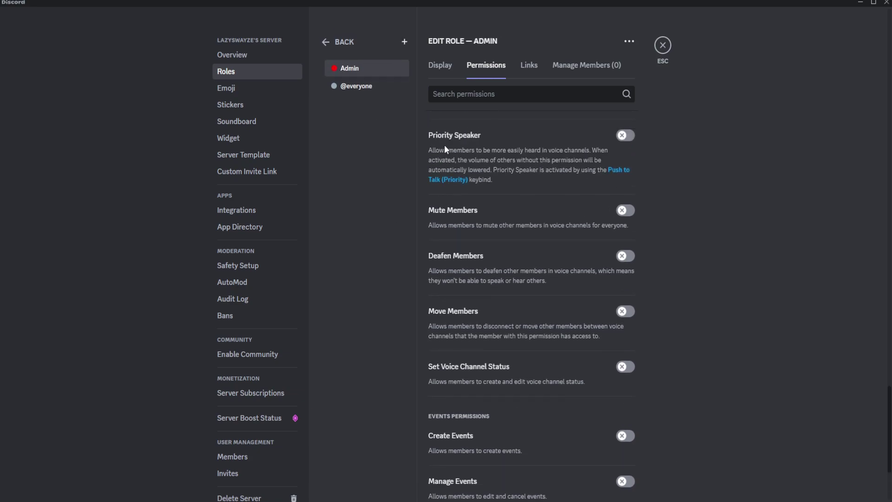
{"action": "left_click", "coordinate": [440, 65]}
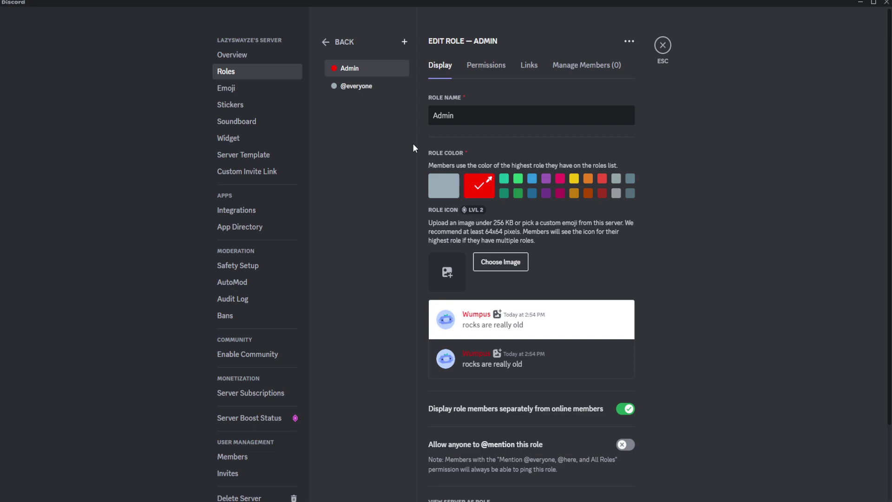
{"action": "left_click", "coordinate": [405, 42]}
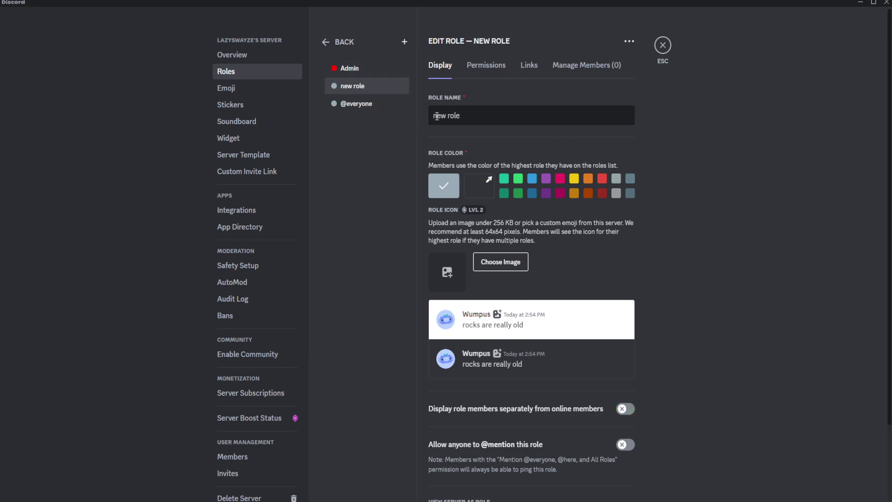
{"action": "triple_click", "coordinate": [483, 112]}
{"action": "key", "text": "BackSpace"}
{"action": "type", "text": "M"}
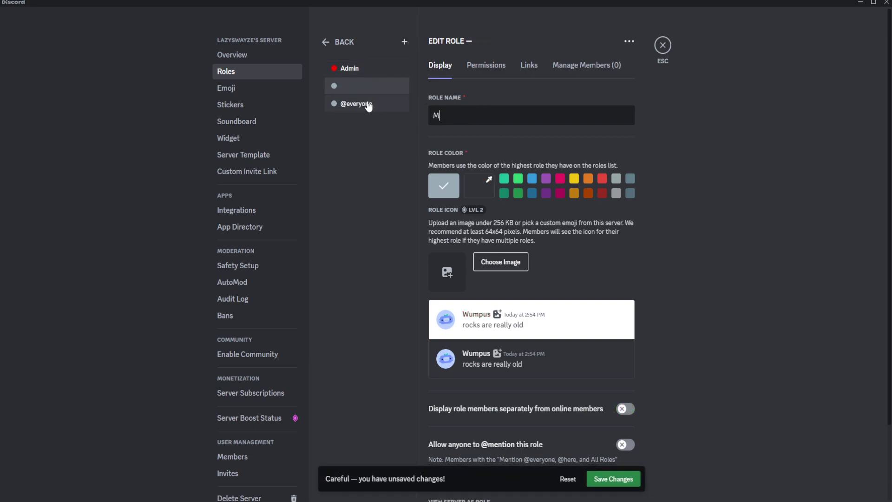
{"action": "type", "text": "amber"}
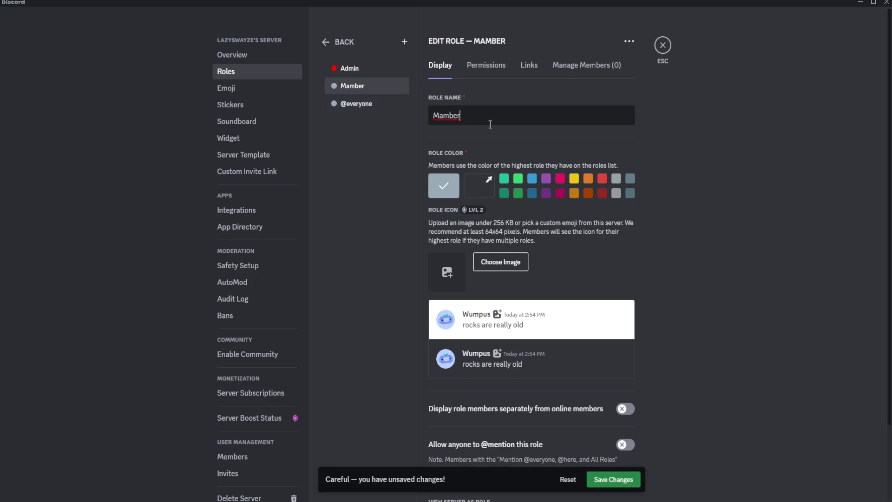
{"action": "key", "text": "BackSpace"}
{"action": "key", "text": "BackSpace"}
{"action": "key", "text": "BackSpace"}
{"action": "key", "text": "BackSpace"}
{"action": "key", "text": "BackSpace"}
{"action": "type", "text": "ember"}
Color the Member role light blue and display its members separately from online members.
{"action": "left_click", "coordinate": [532, 179]}
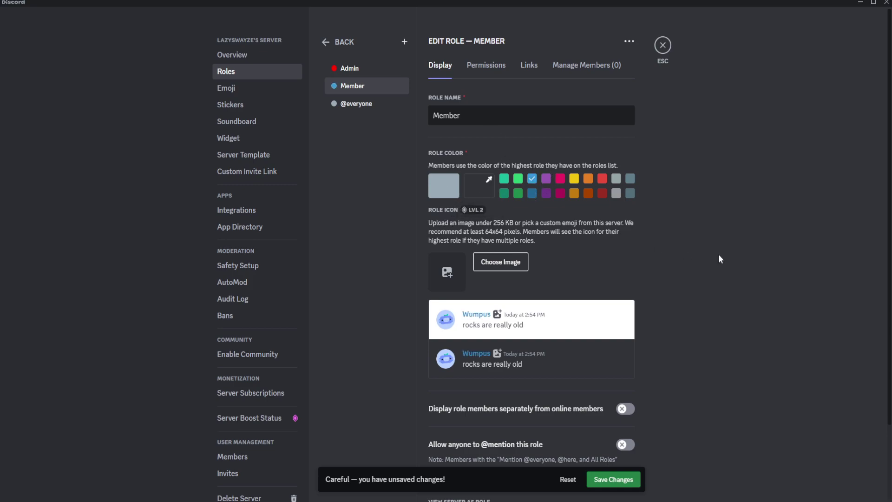
{"action": "scroll", "coordinate": [720, 255], "scroll_direction": "down", "scroll_amount": 2}
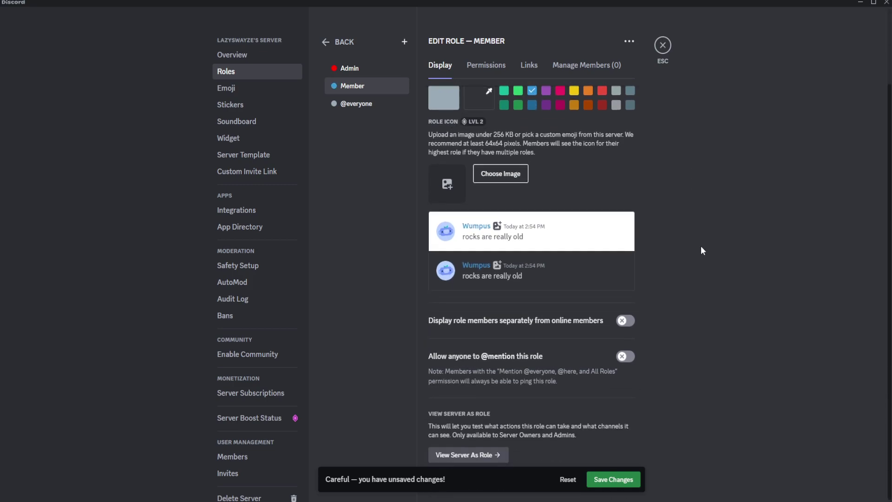
{"action": "left_click", "coordinate": [623, 325]}
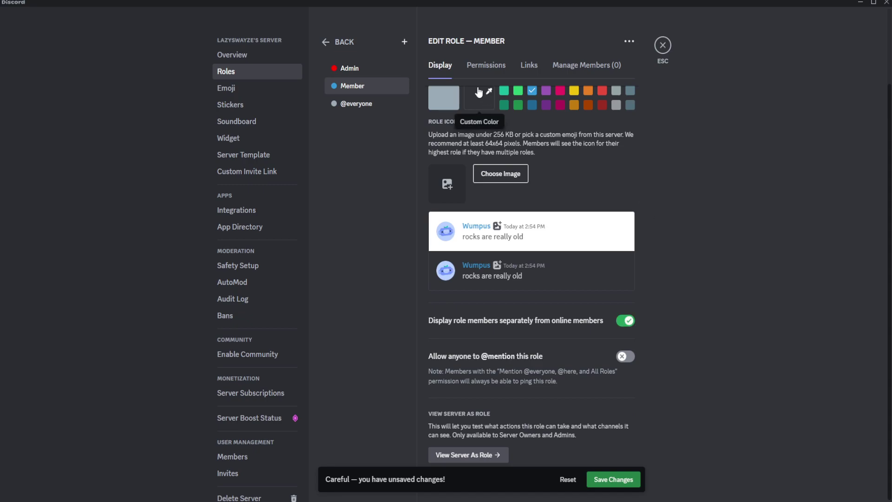
Enable the View Channels, Send Messages and Read Message History permissions for the Member role.
{"action": "left_click", "coordinate": [486, 65]}
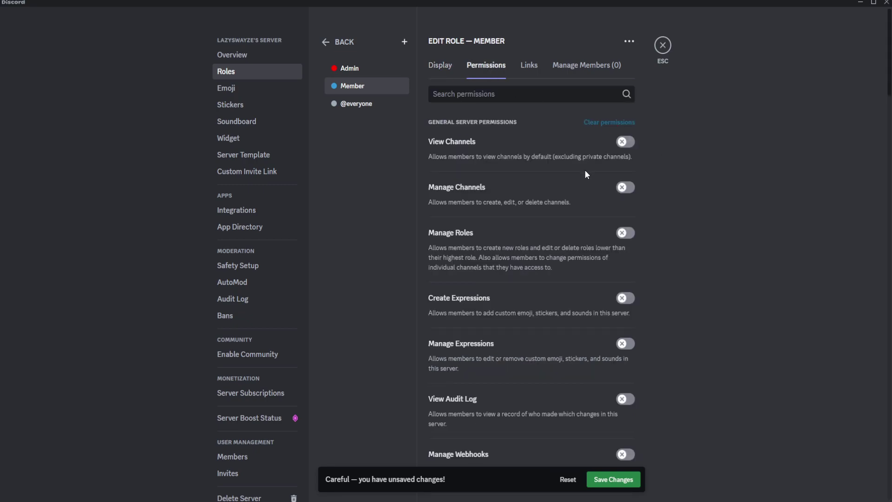
{"action": "left_click", "coordinate": [626, 142]}
{"action": "scroll", "coordinate": [690, 239], "scroll_direction": "down", "scroll_amount": 12}
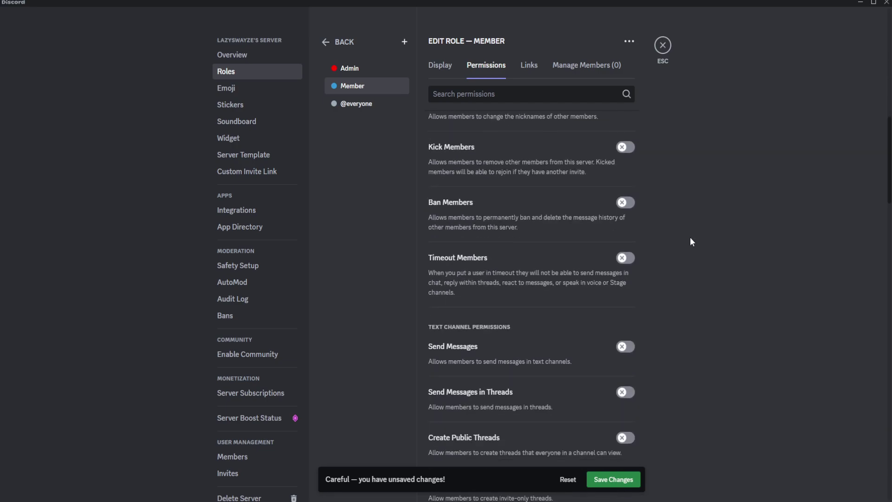
{"action": "scroll", "coordinate": [690, 239], "scroll_direction": "down", "scroll_amount": 4}
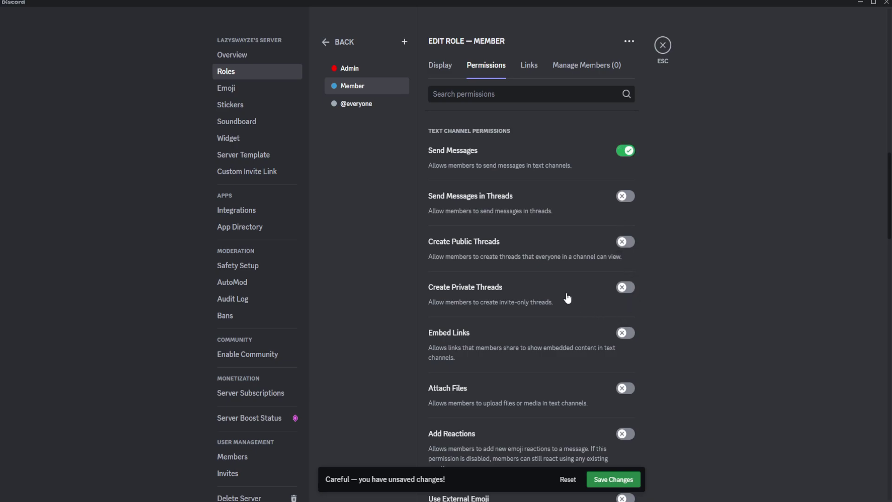
{"action": "scroll", "coordinate": [568, 298], "scroll_direction": "down", "scroll_amount": 4}
{"action": "scroll", "coordinate": [566, 295], "scroll_direction": "down", "scroll_amount": 4}
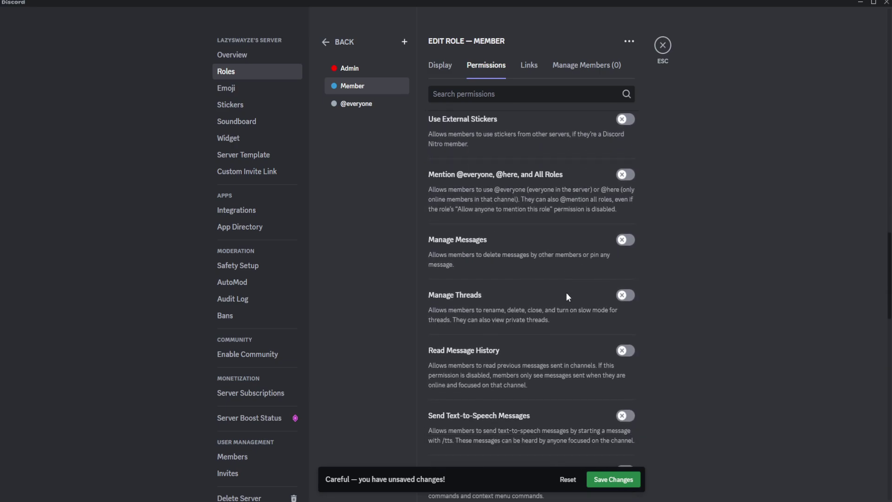
{"action": "scroll", "coordinate": [599, 265], "scroll_direction": "down", "scroll_amount": 3}
{"action": "left_click", "coordinate": [625, 197]}
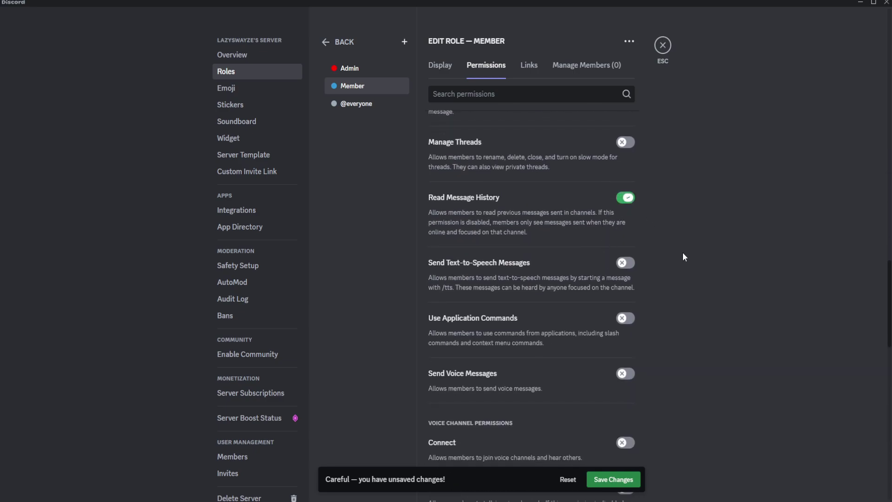
Grant the Member role the voice channel permissions Connect and Speak.
{"action": "scroll", "coordinate": [606, 301], "scroll_direction": "down", "scroll_amount": 6}
{"action": "left_click", "coordinate": [625, 149]}
{"action": "left_click", "coordinate": [626, 194]}
Filter the Member role's permissions with the search term "emo".
{"action": "scroll", "coordinate": [547, 323], "scroll_direction": "down", "scroll_amount": 6}
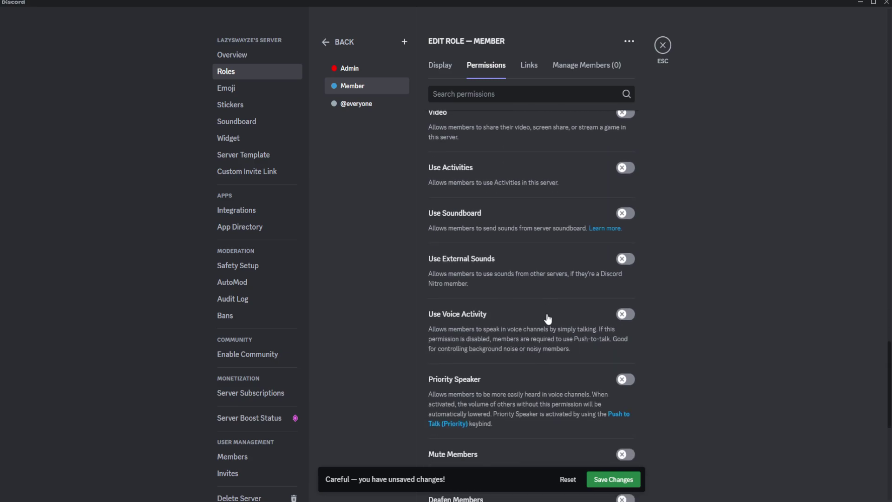
{"action": "scroll", "coordinate": [547, 315], "scroll_direction": "up", "scroll_amount": 10}
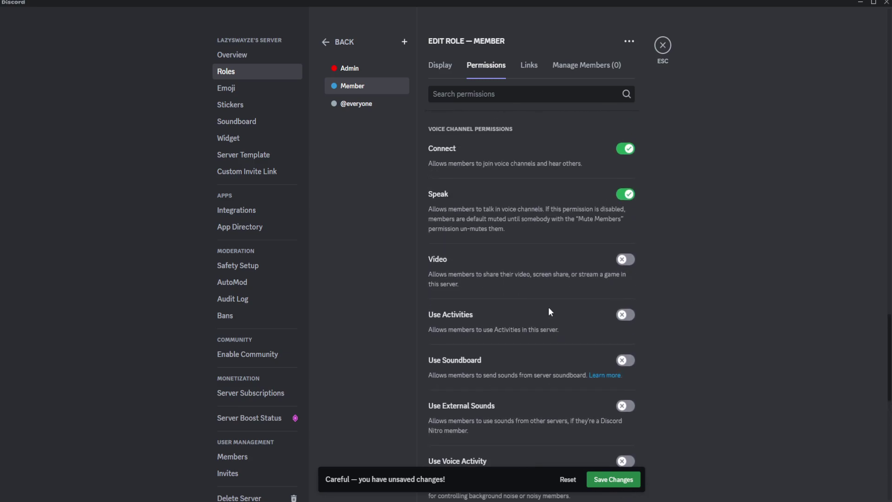
{"action": "scroll", "coordinate": [610, 231], "scroll_direction": "up", "scroll_amount": 2}
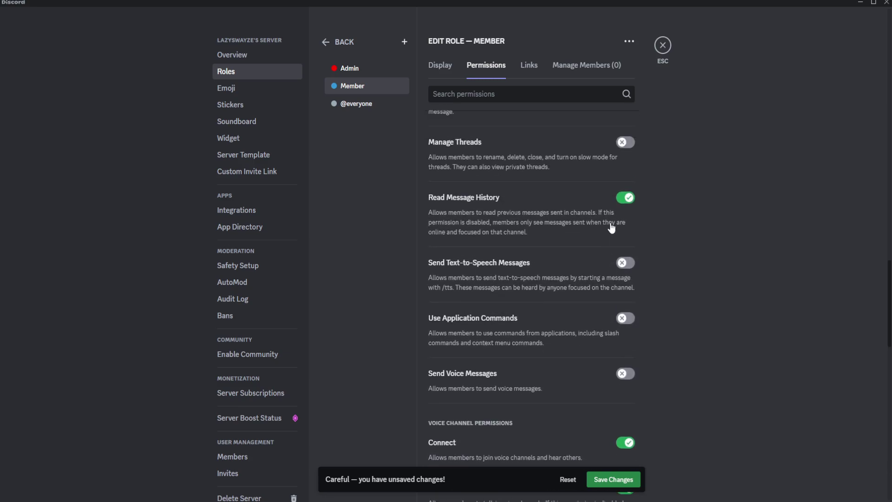
{"action": "scroll", "coordinate": [569, 222], "scroll_direction": "down", "scroll_amount": 8}
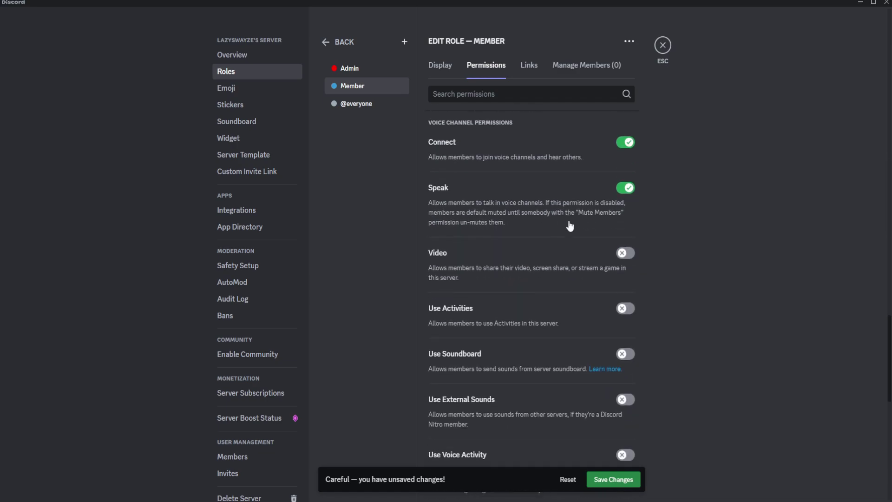
{"action": "left_click", "coordinate": [504, 90]}
{"action": "type", "text": "e"}
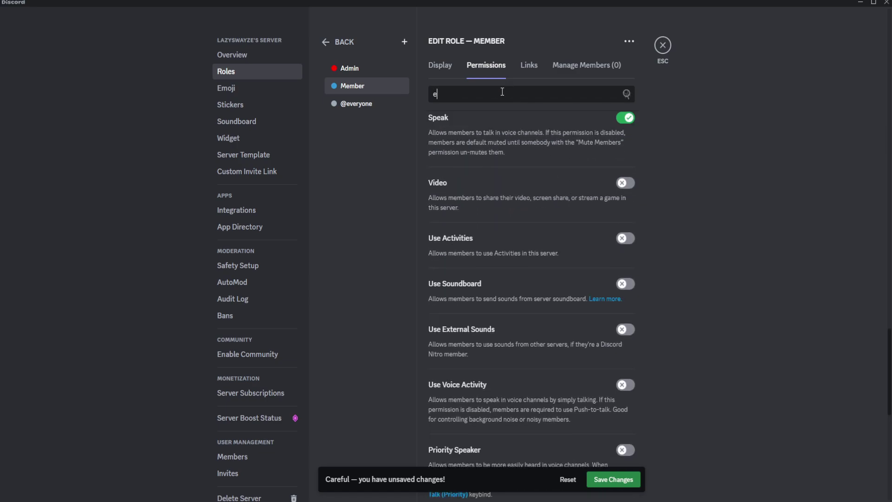
{"action": "type", "text": "mo"}
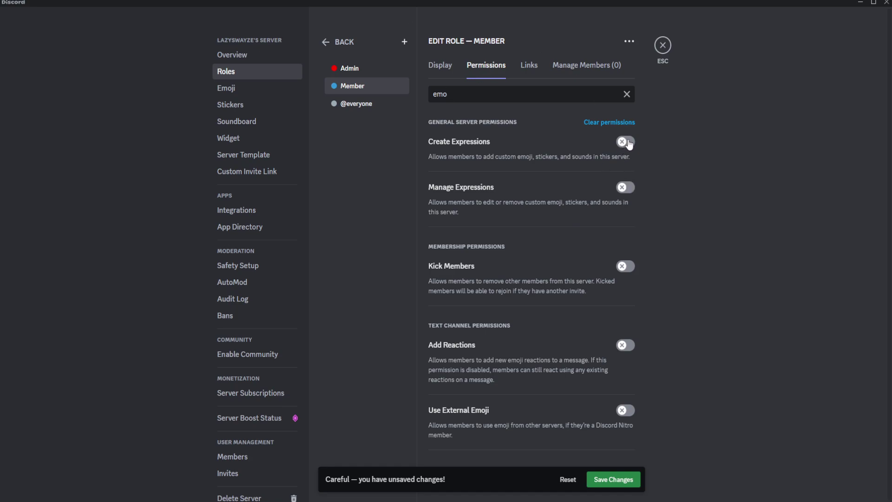
Enable Add Reactions and Use External Emoji for the Member role and save the changes.
{"action": "left_click", "coordinate": [629, 144]}
{"action": "left_click", "coordinate": [630, 144]}
{"action": "left_click", "coordinate": [630, 144]}
{"action": "left_click", "coordinate": [625, 346]}
{"action": "left_click", "coordinate": [630, 144]}
{"action": "left_click", "coordinate": [623, 411]}
{"action": "left_click", "coordinate": [623, 483]}
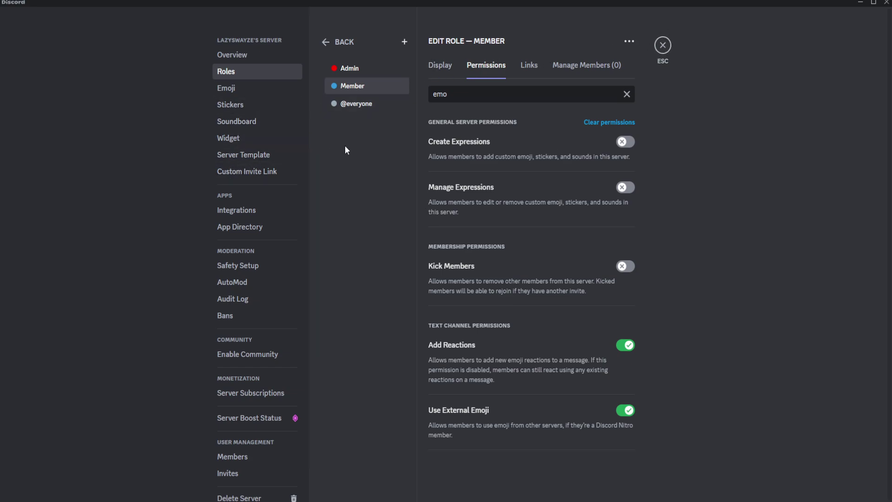
Review the server overview's inactive channel, system messages and default notification settings, and leave the server settings.
{"action": "left_click", "coordinate": [231, 56]}
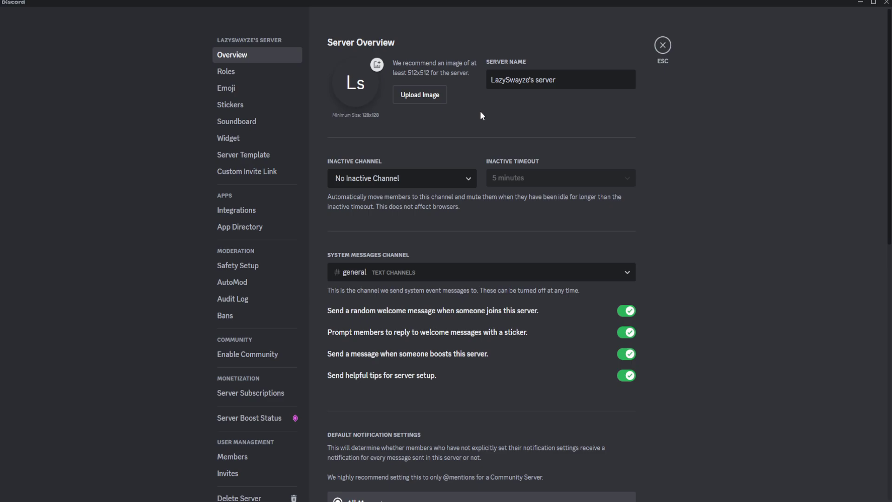
{"action": "scroll", "coordinate": [475, 244], "scroll_direction": "down", "scroll_amount": 7}
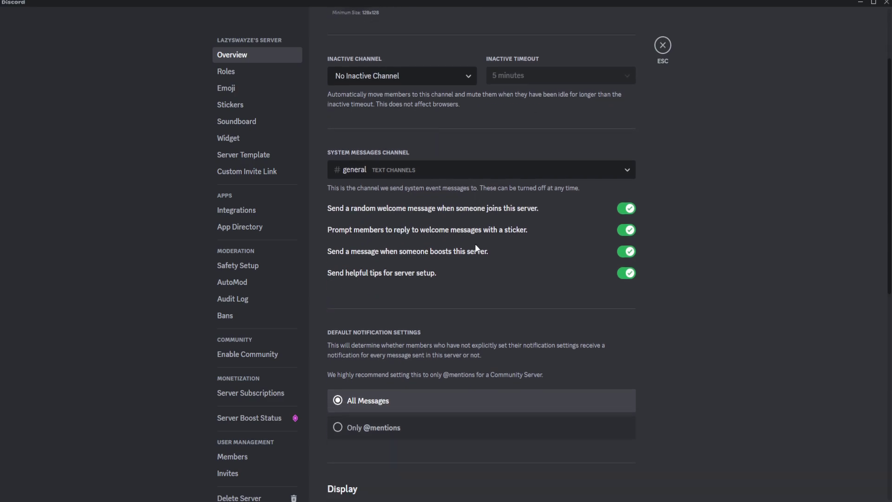
{"action": "scroll", "coordinate": [723, 320], "scroll_direction": "up", "scroll_amount": 7}
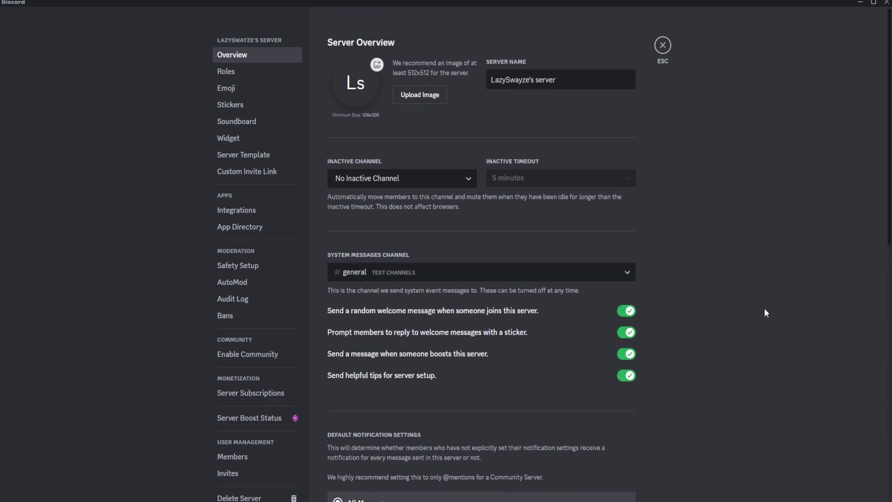
{"action": "left_click", "coordinate": [663, 45]}
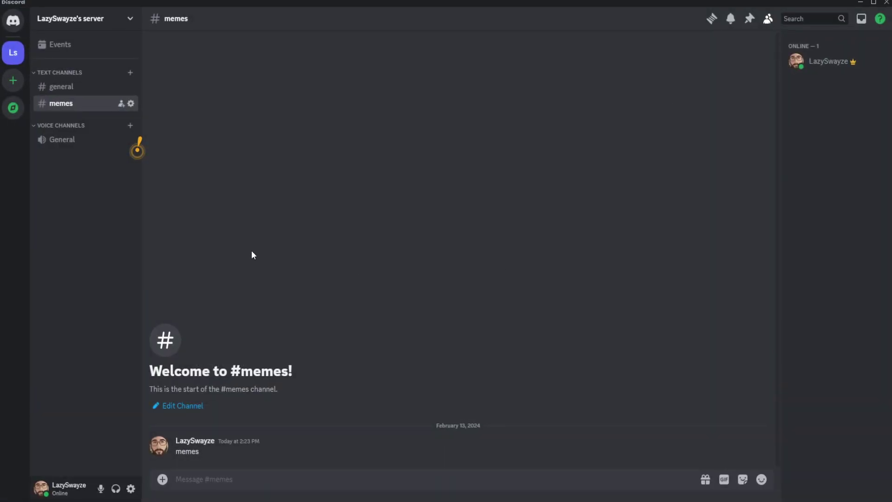
Create a voice channel named AFK in the Voice Channels category.
{"action": "right_click", "coordinate": [58, 190]}
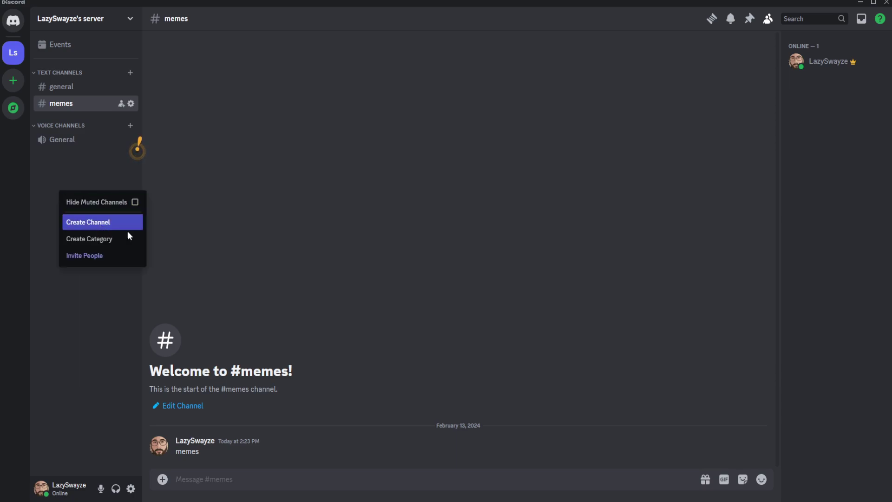
{"action": "left_click", "coordinate": [137, 125]}
{"action": "left_click", "coordinate": [130, 126]}
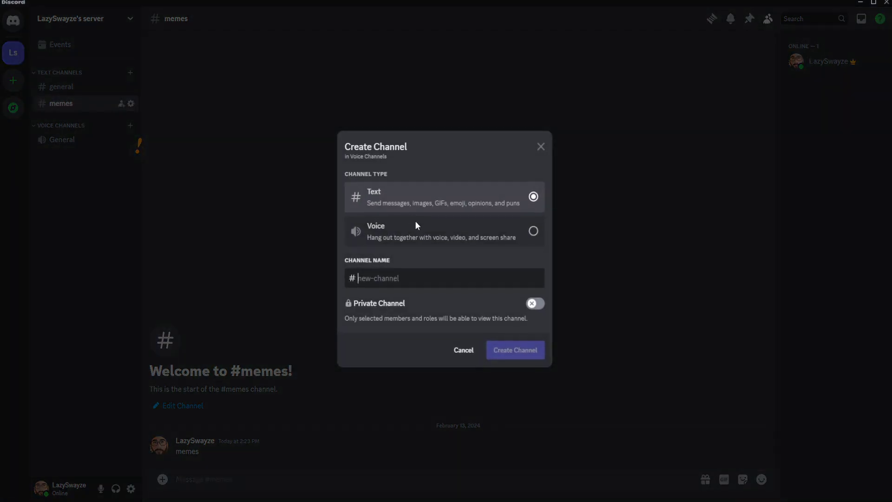
{"action": "left_click", "coordinate": [411, 232]}
{"action": "left_click", "coordinate": [421, 273]}
{"action": "type", "text": "AFK"}
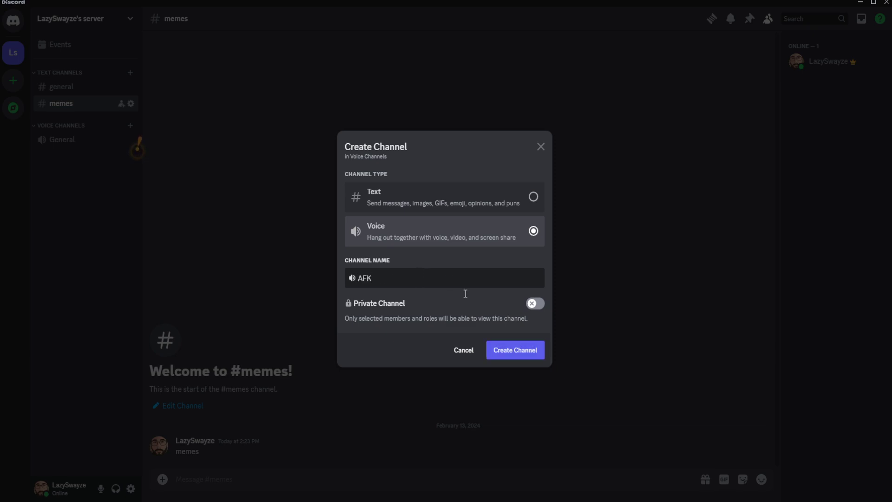
{"action": "left_click", "coordinate": [516, 350]}
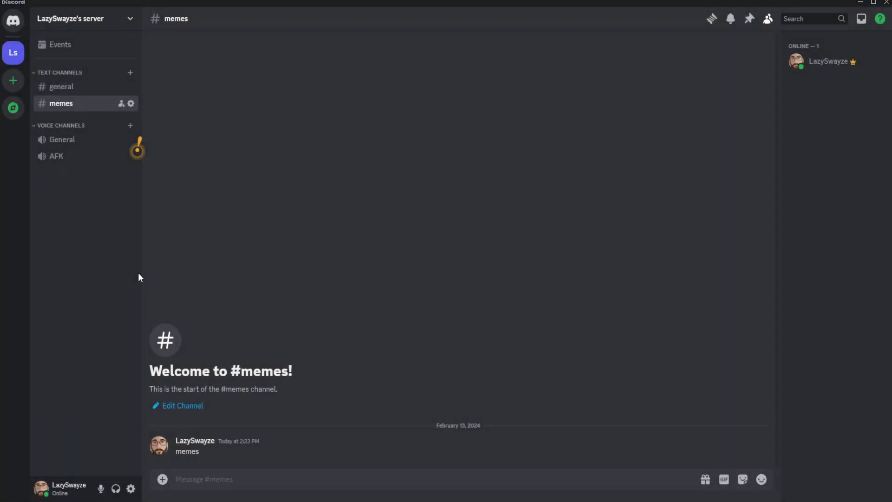
Set AFK as the server's inactive channel, save the change and leave the server settings.
{"action": "left_click", "coordinate": [71, 20]}
{"action": "left_click", "coordinate": [78, 88]}
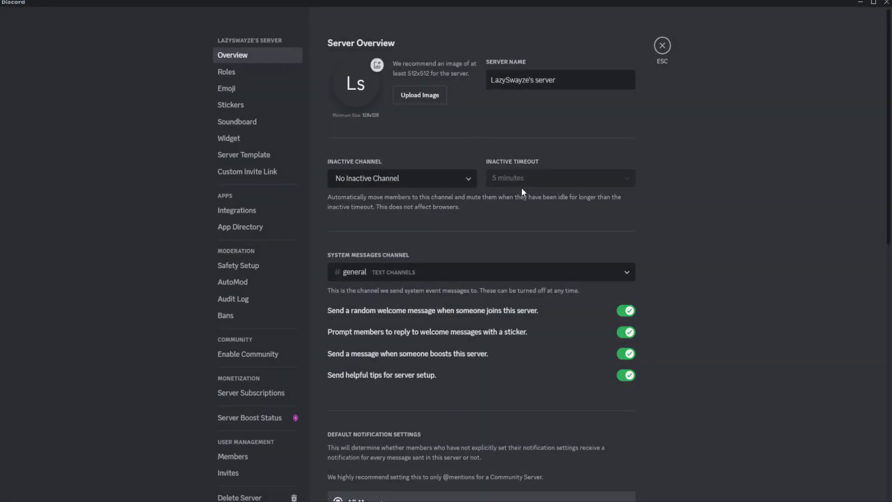
{"action": "left_click", "coordinate": [385, 185]}
{"action": "left_click", "coordinate": [385, 241]}
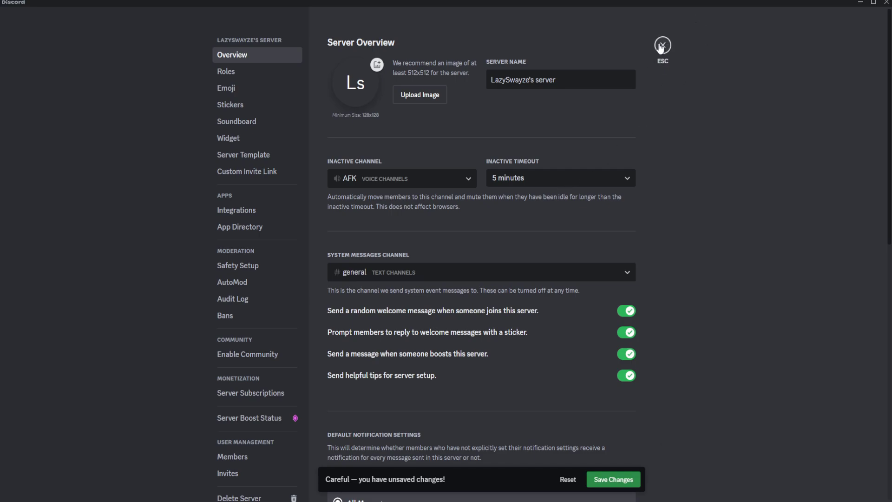
{"action": "left_click", "coordinate": [623, 479]}
{"action": "left_click", "coordinate": [663, 46]}
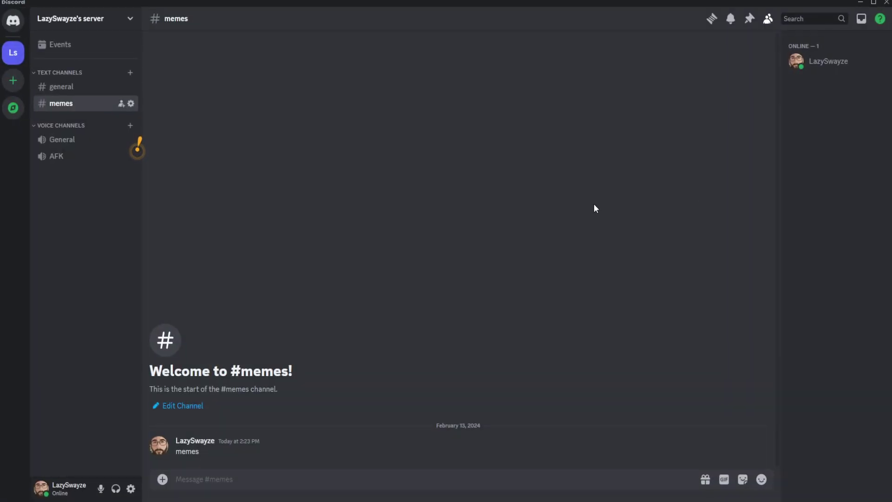